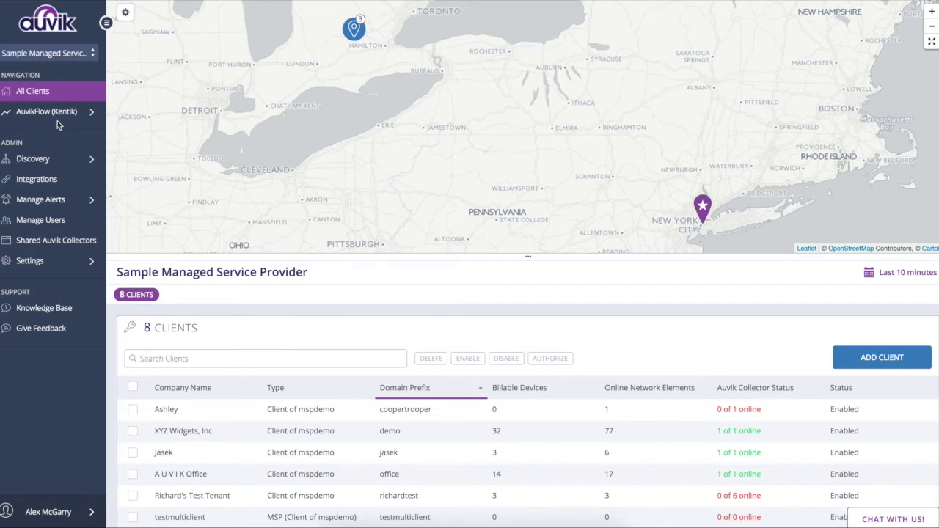
- Open the A U V I K Office client from the provider's All Clients list
click(194, 475)
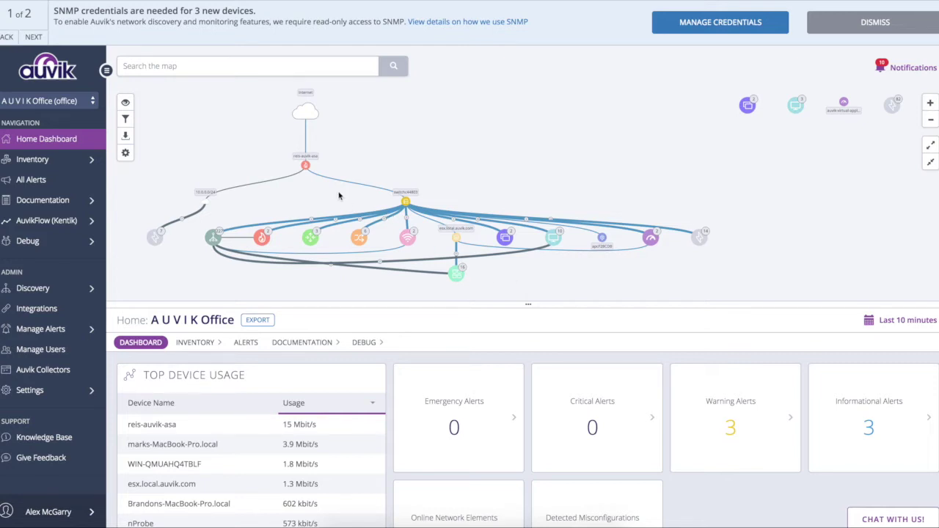
- Inspect the firewall and its link, then expand the grouped 10-device node into individual MacBooks
mouse_move(306, 168)
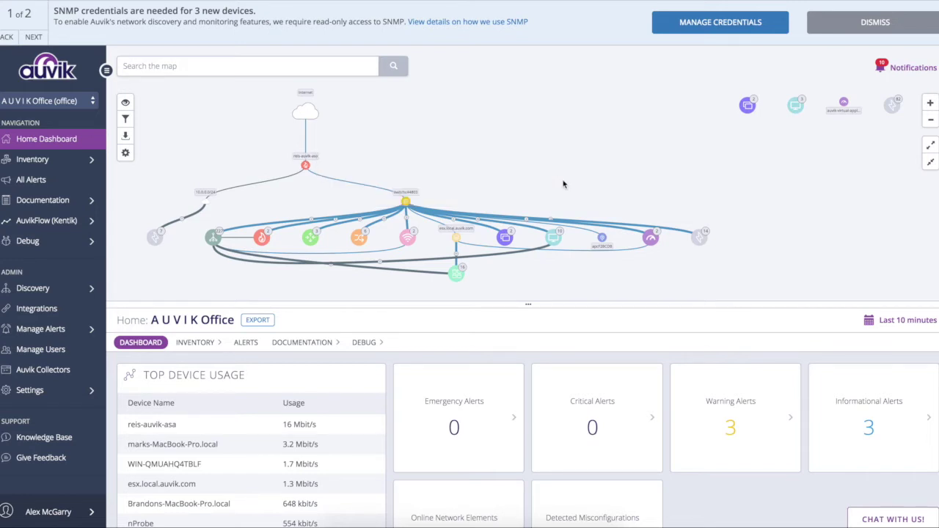
mouse_move(379, 192)
click(557, 242)
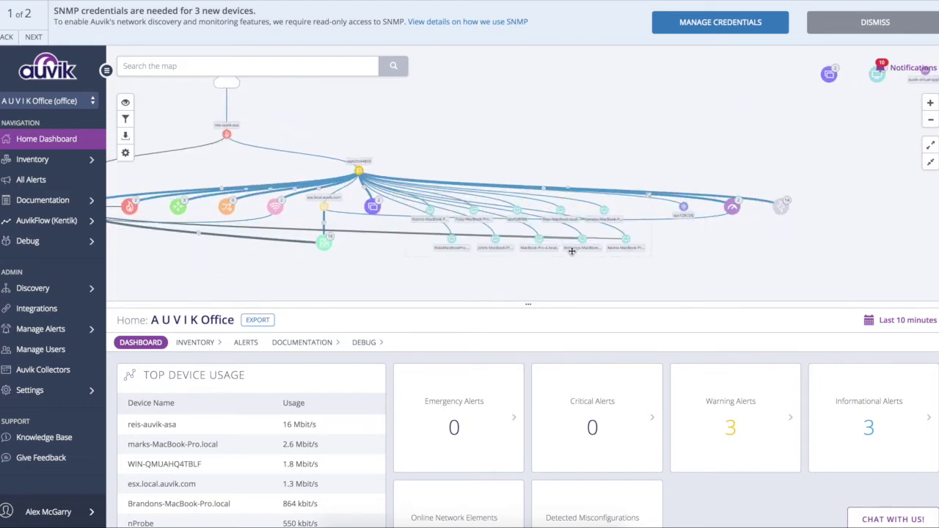
- Open the reis-auvik-asa Cisco ASA firewall's dashboard from the topology map
mouse_move(593, 210)
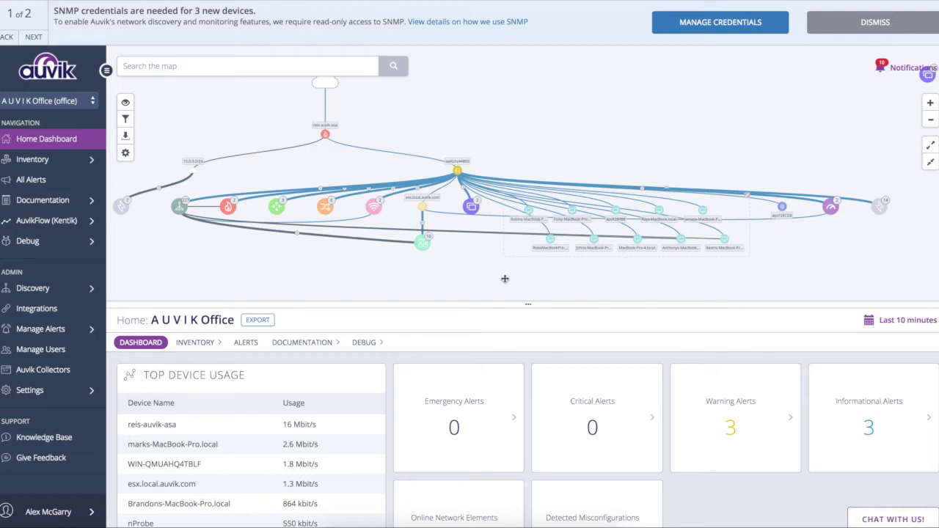
click(327, 136)
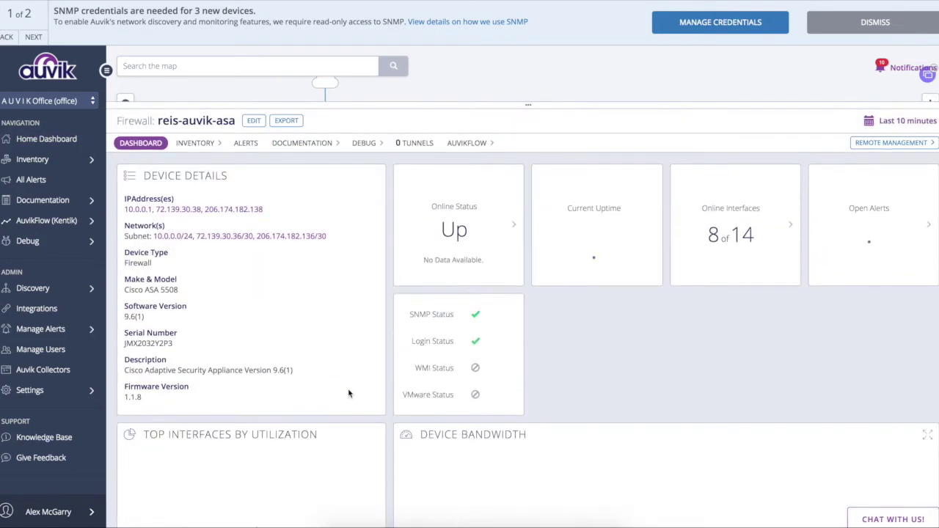
- Dismiss the SNMP credentials notice and highlight the firewall name in the page title
click(842, 24)
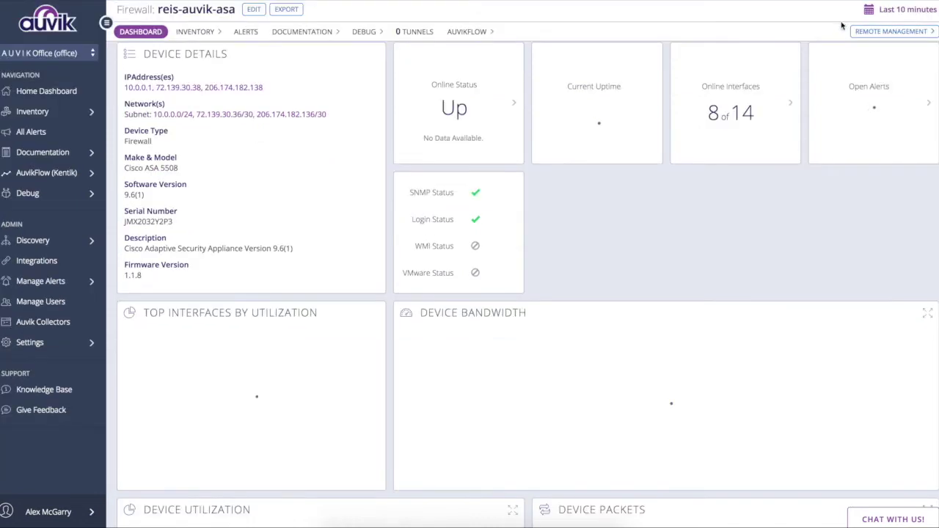
scroll(726, 230, up, 1)
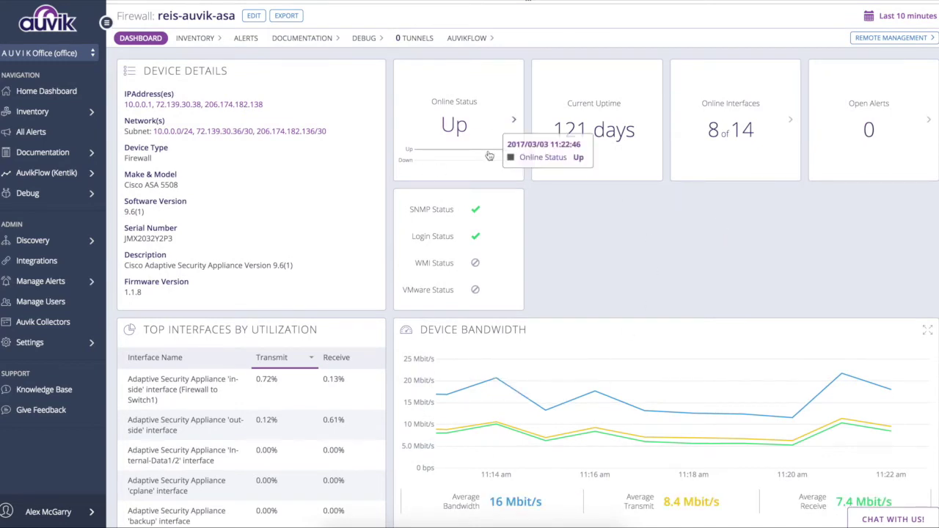
mouse_move(235, 47)
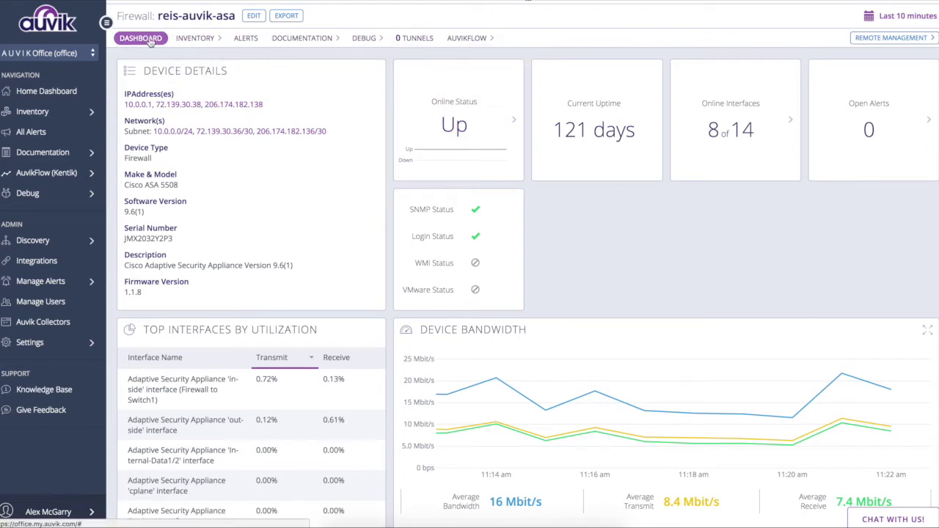
drag(116, 21, 235, 22)
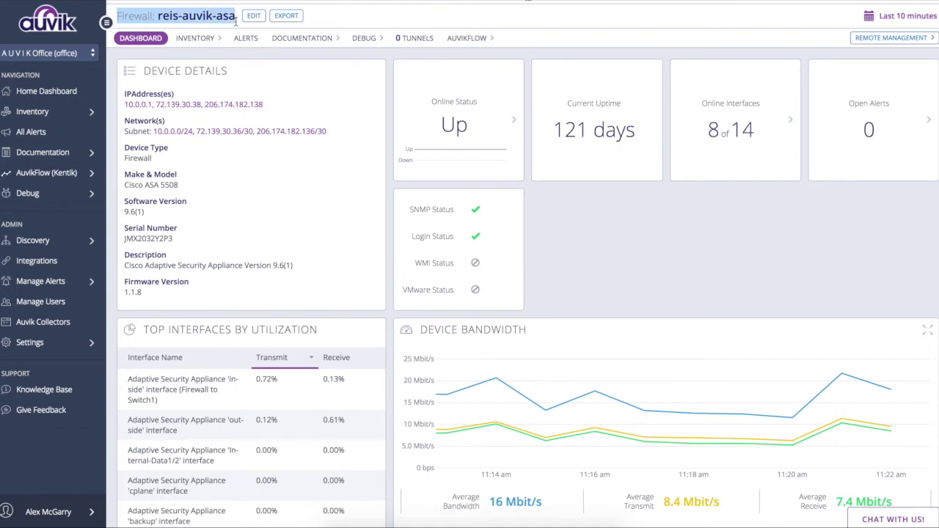
click(361, 88)
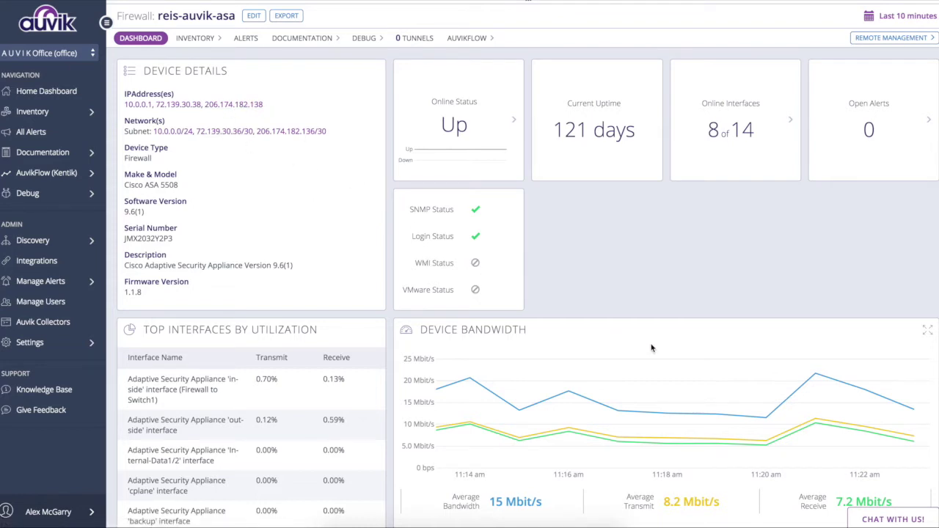
- Scroll the firewall dashboard and keep the time range at Last 10 minutes
scroll(652, 348, down, 5)
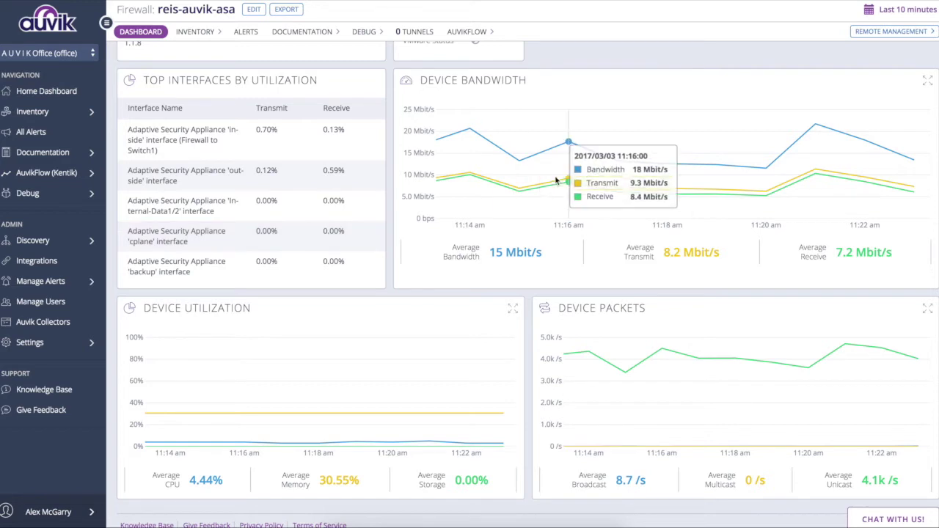
click(866, 20)
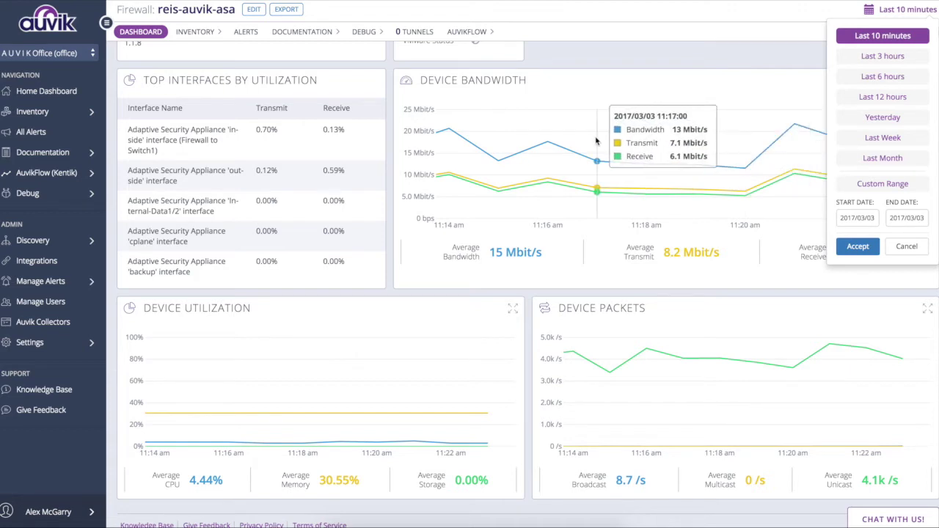
scroll(377, 107, up, 1)
scroll(377, 106, up, 1)
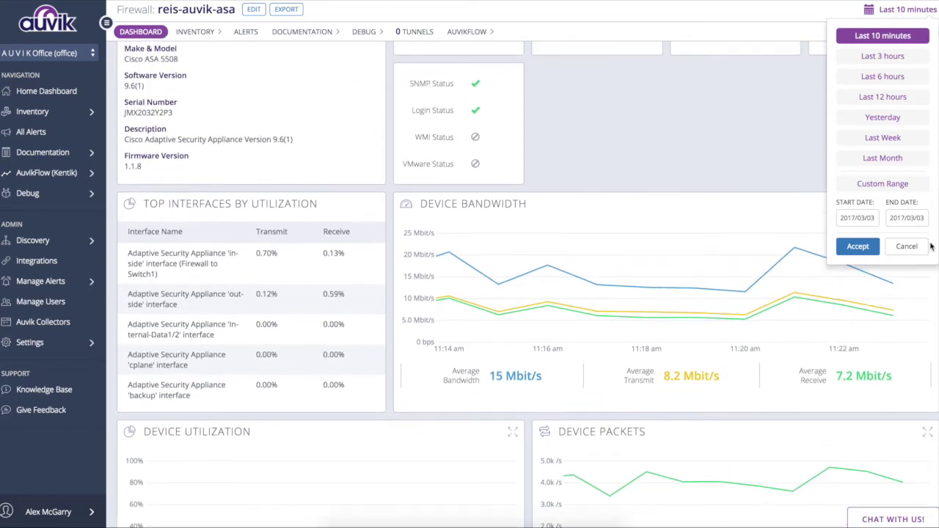
click(906, 247)
- List the firewall's 14 interfaces, sort by Connected To, and open the 'inside' interface
mouse_move(209, 34)
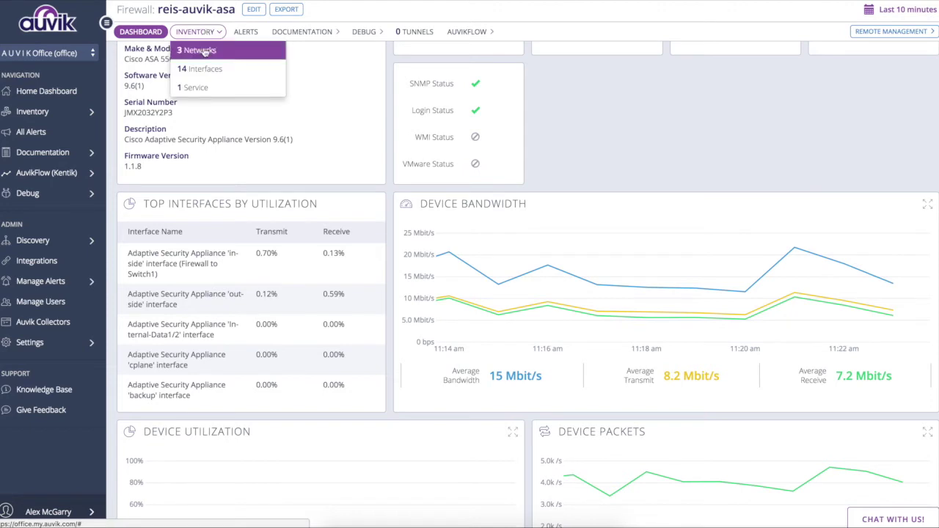
click(204, 69)
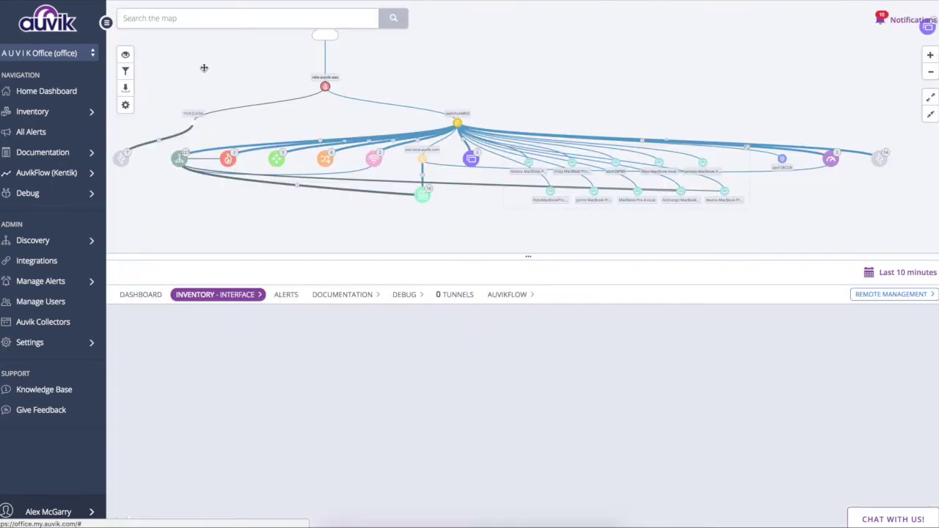
scroll(355, 378, down, 3)
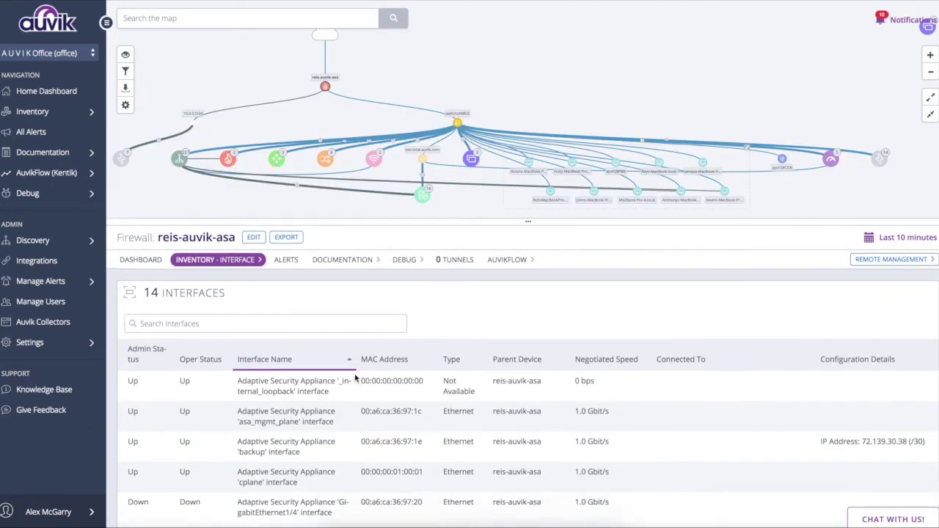
scroll(355, 378, down, 5)
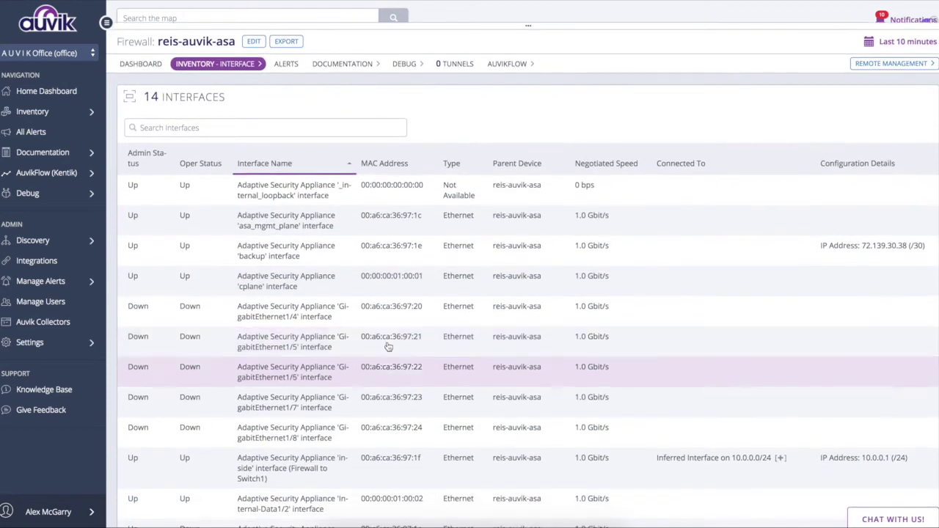
click(707, 164)
click(707, 165)
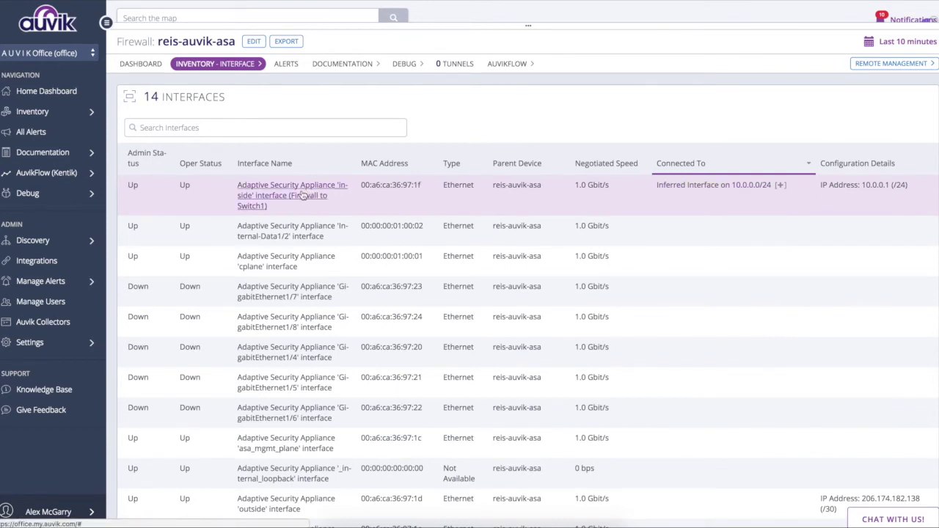
click(303, 195)
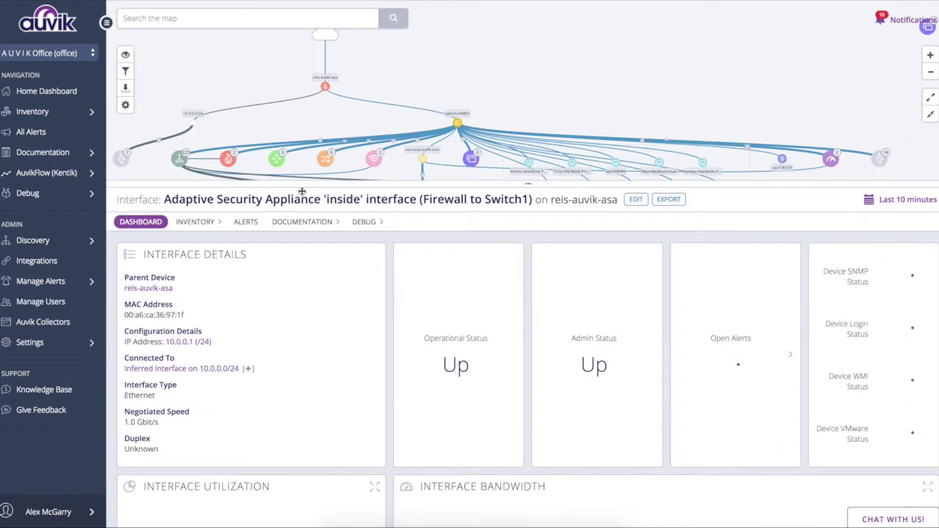
scroll(303, 195, down, 3)
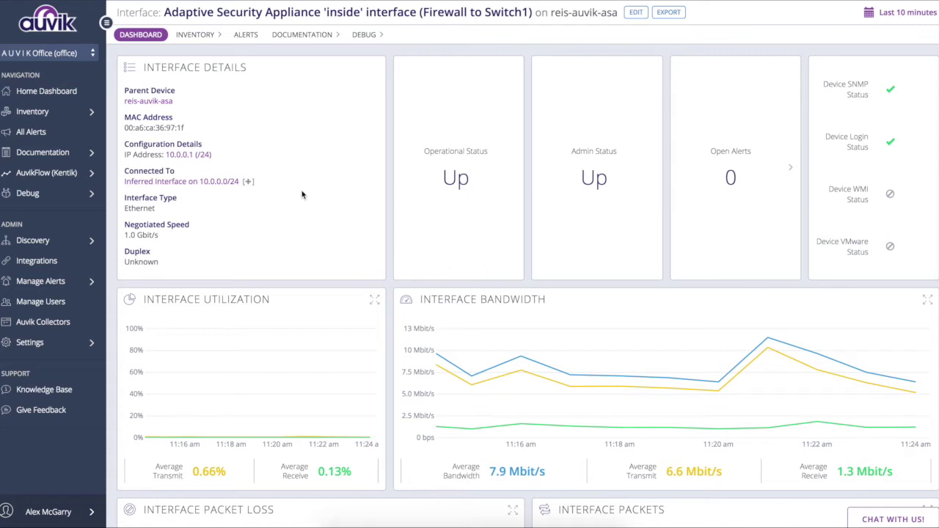
scroll(302, 195, down, 1)
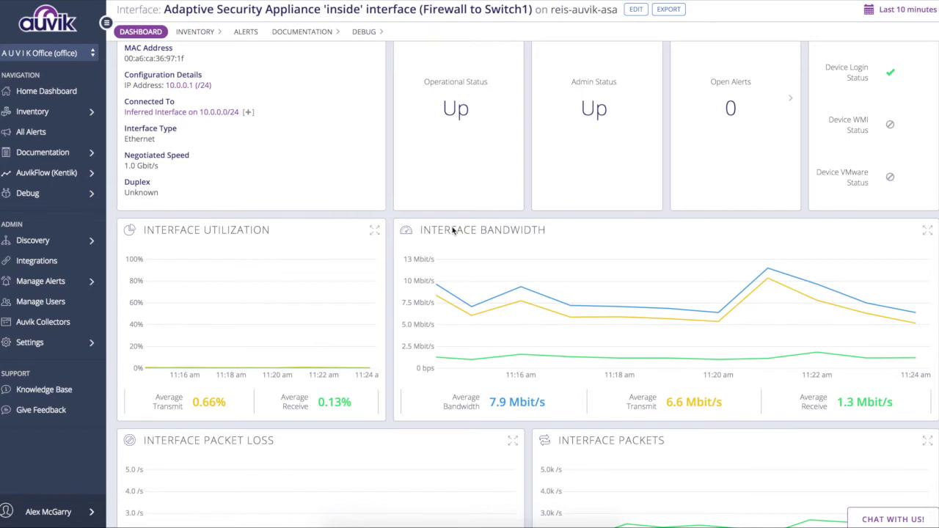
scroll(521, 237, down, 2)
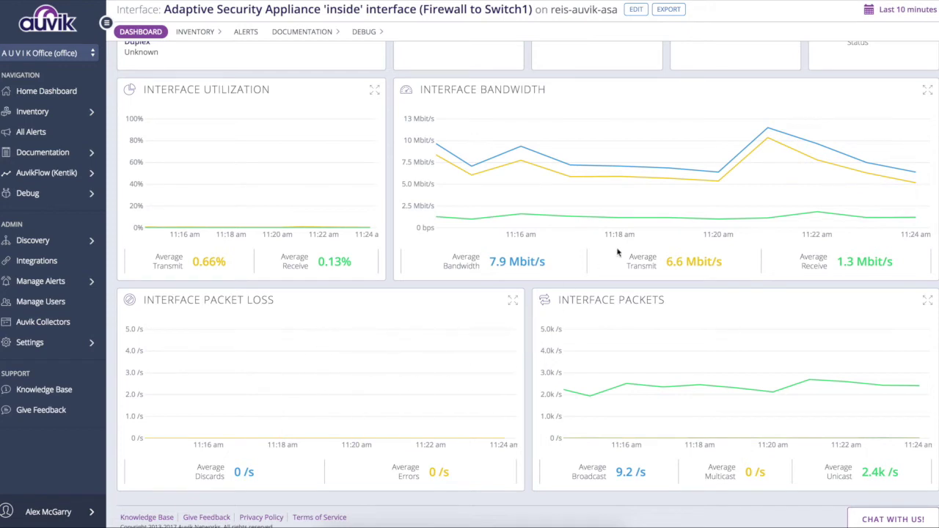
click(884, 9)
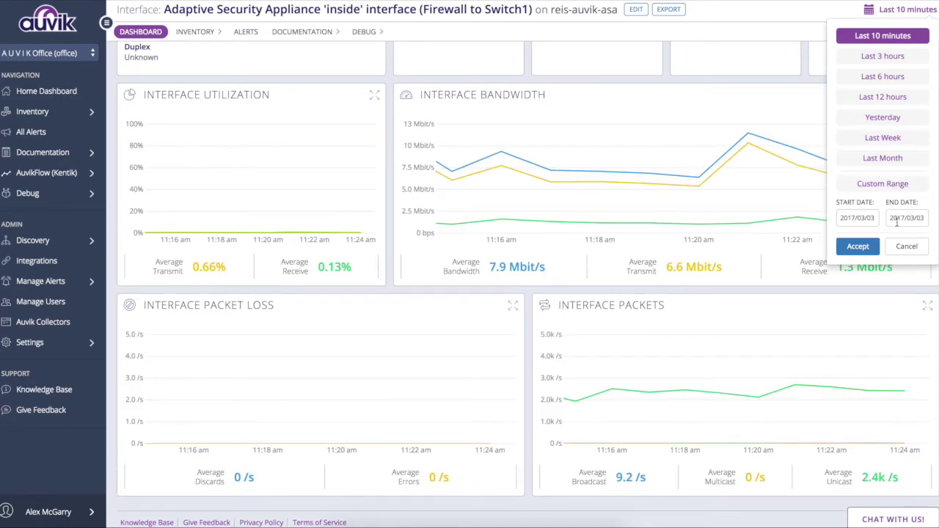
click(900, 245)
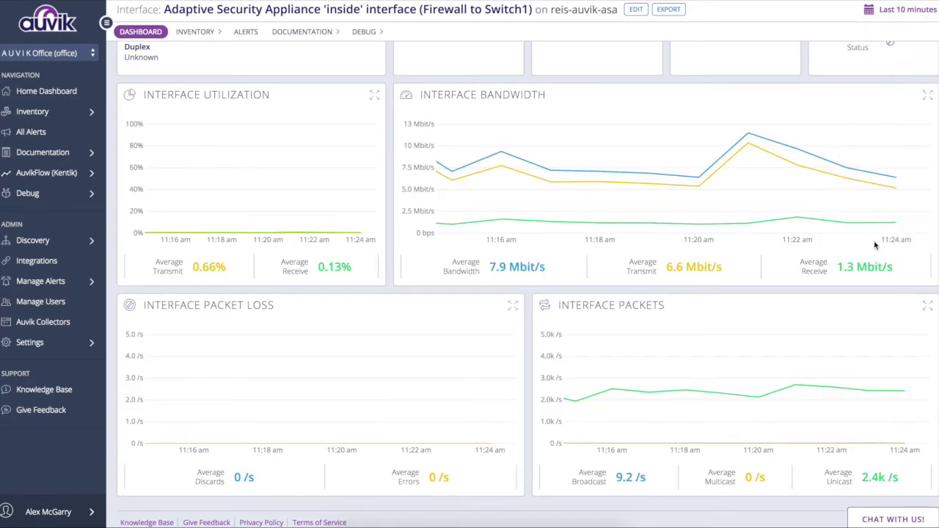
- Return to the reis-auvik-asa dashboard and show its saved configuration backups
click(608, 16)
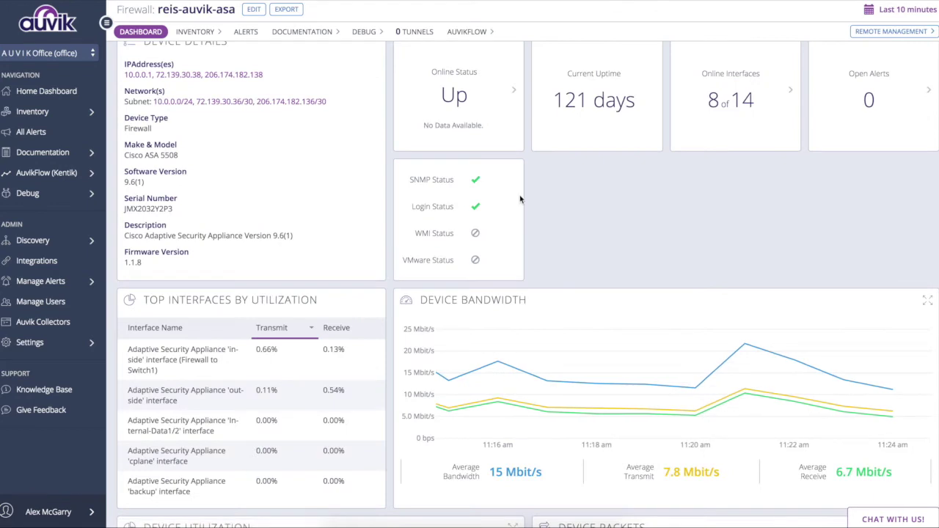
scroll(520, 198, up, 2)
scroll(520, 199, up, 1)
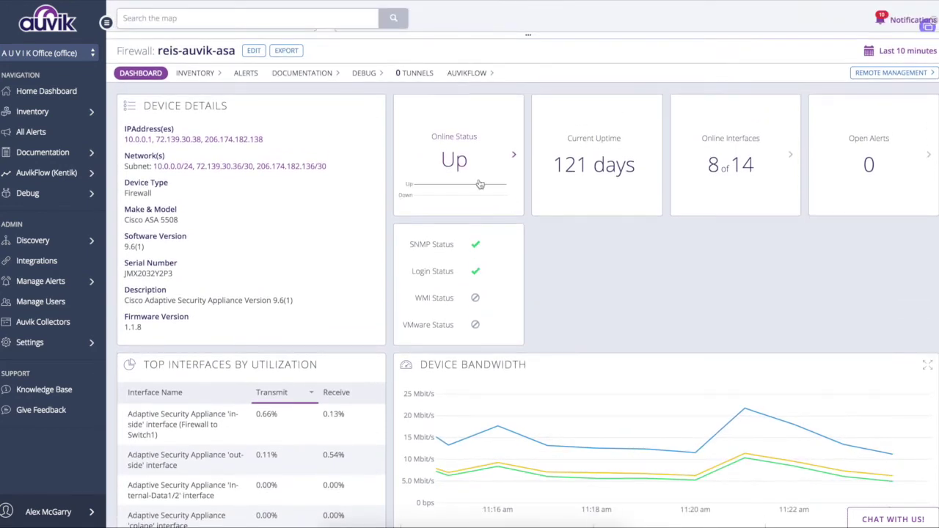
click(302, 78)
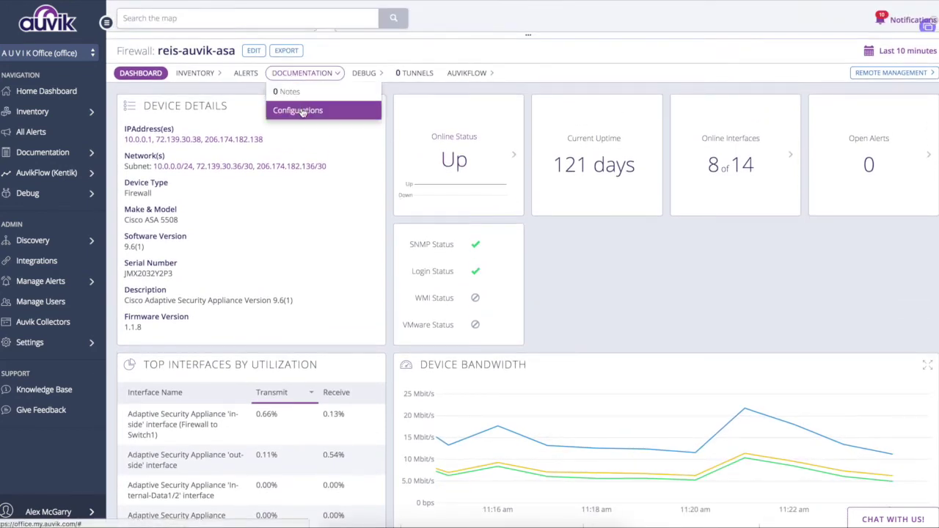
click(301, 111)
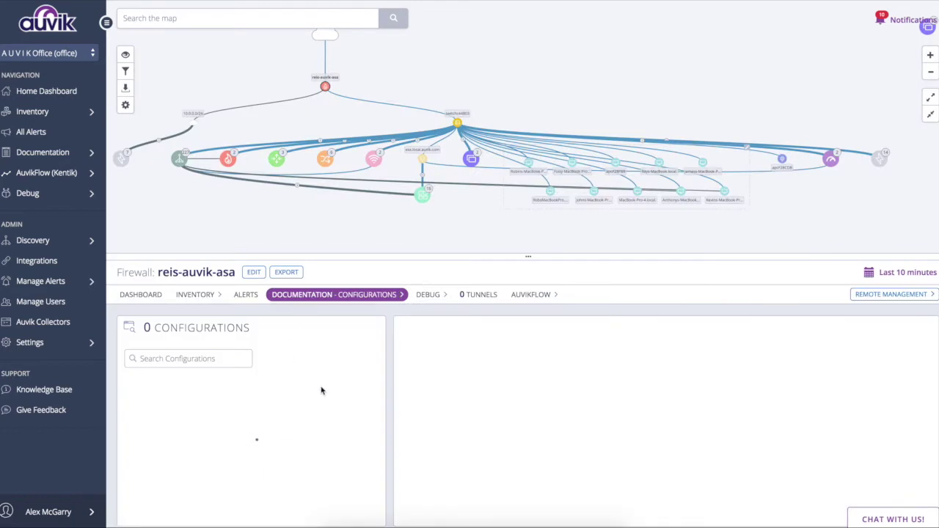
- Browse the backups and open the December 16th 2016, 2:21:33 pm configuration's management options
scroll(363, 400, down, 3)
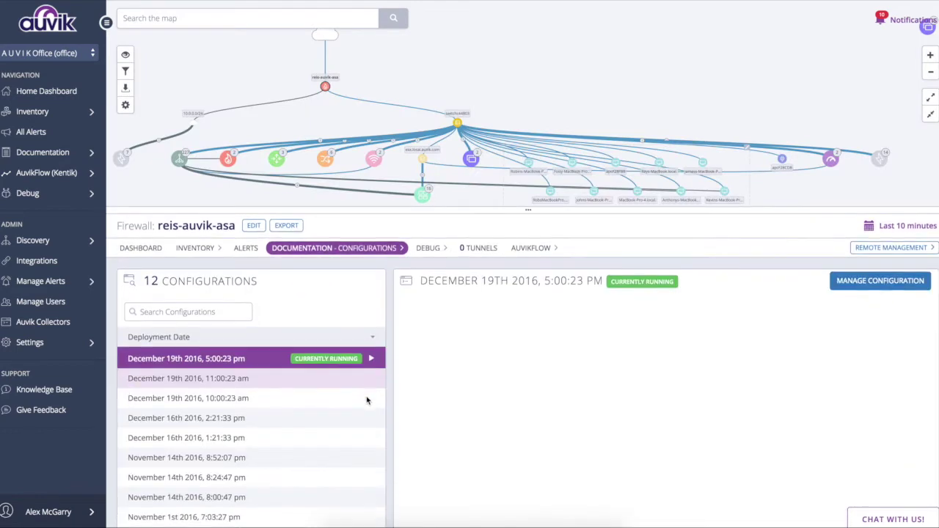
scroll(385, 407, down, 3)
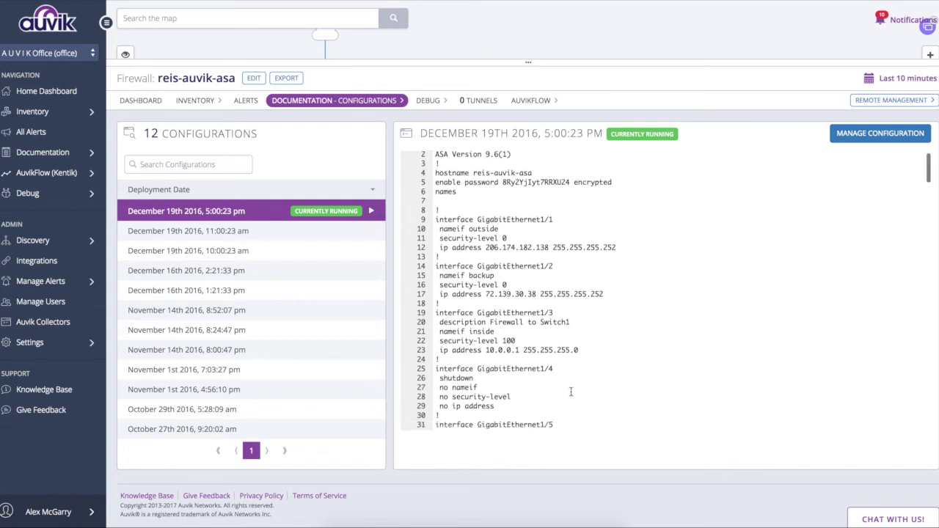
scroll(570, 392, down, 3)
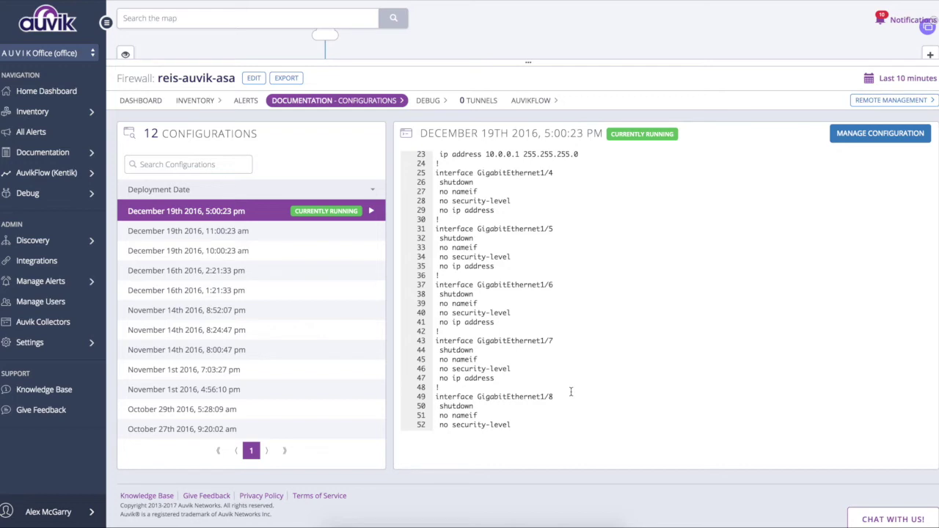
click(359, 239)
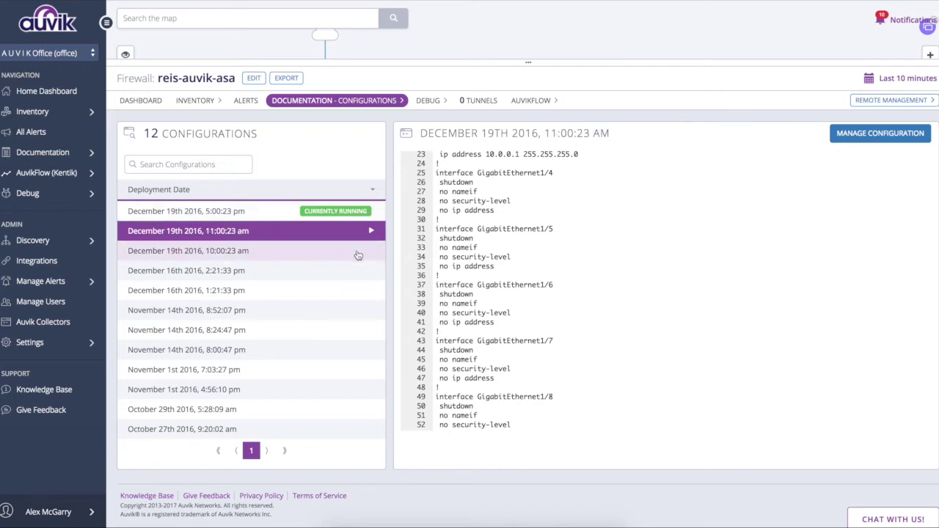
click(357, 254)
click(353, 281)
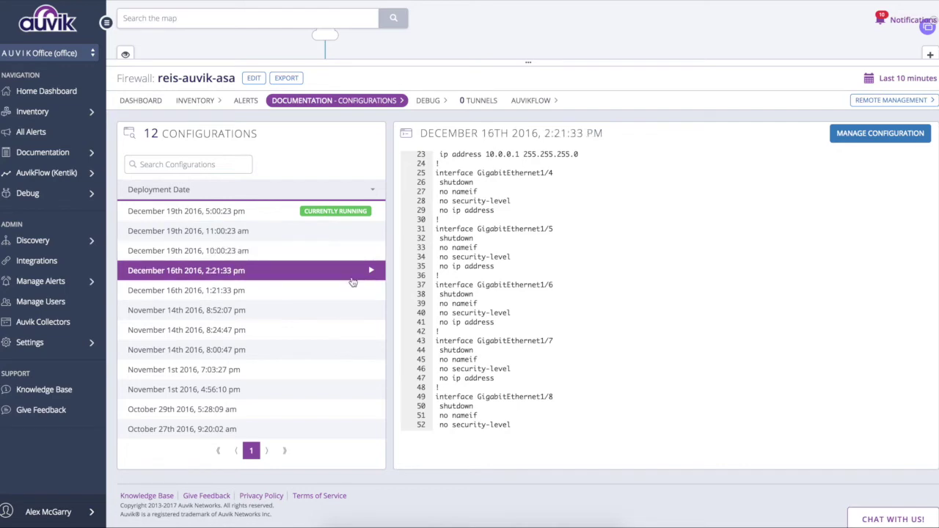
click(861, 142)
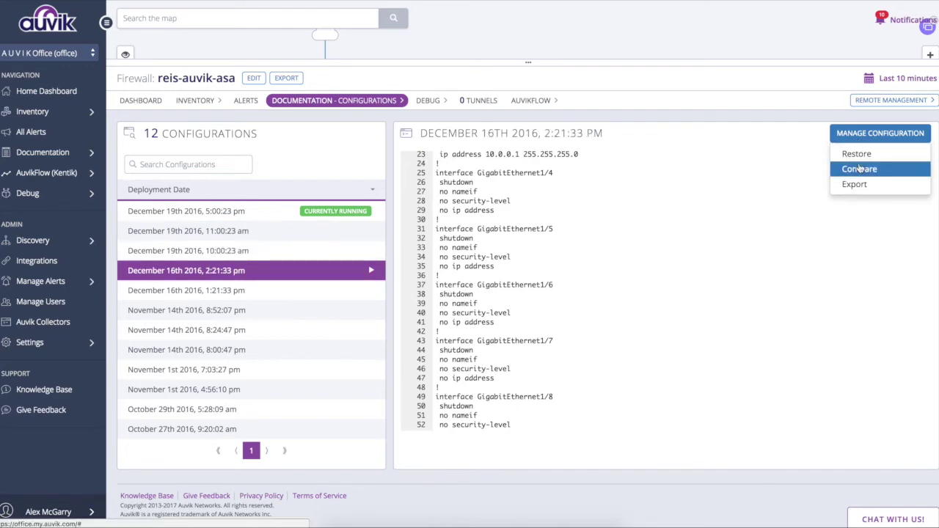
click(860, 168)
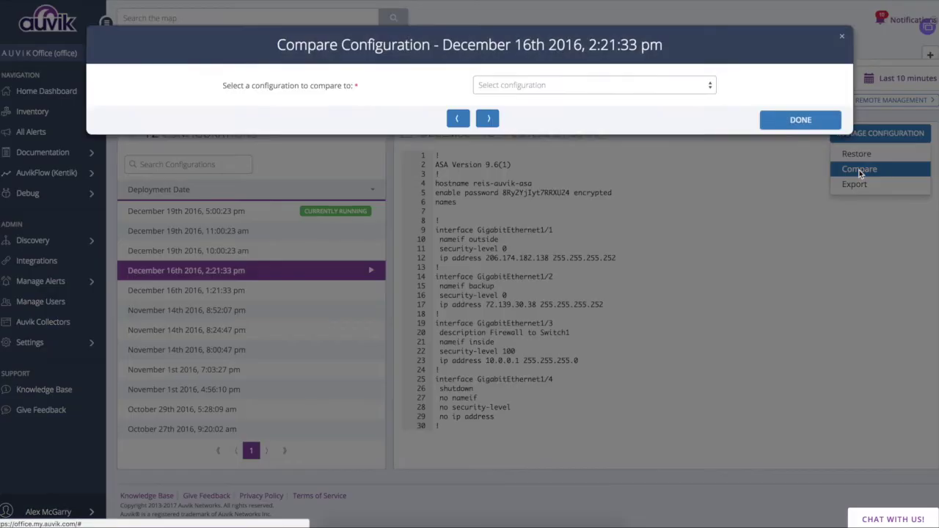
click(652, 90)
scroll(629, 207, down, 2)
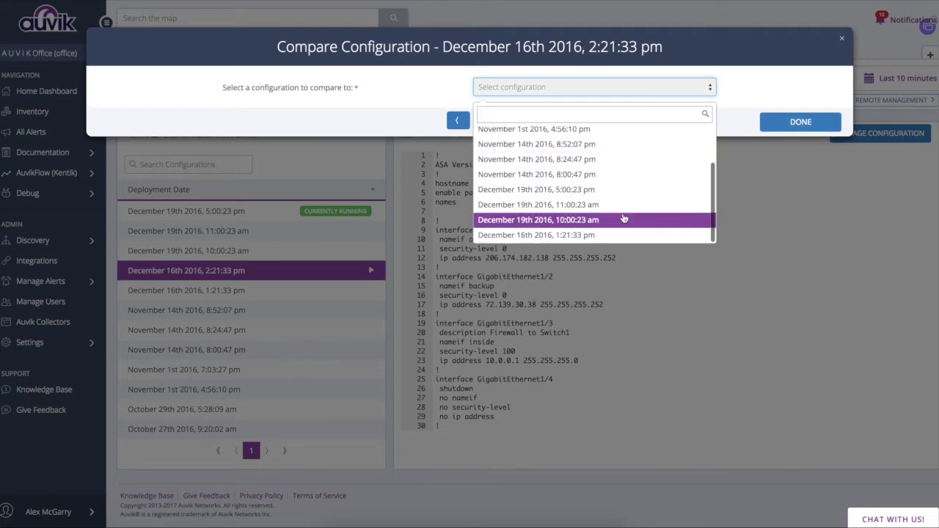
click(624, 219)
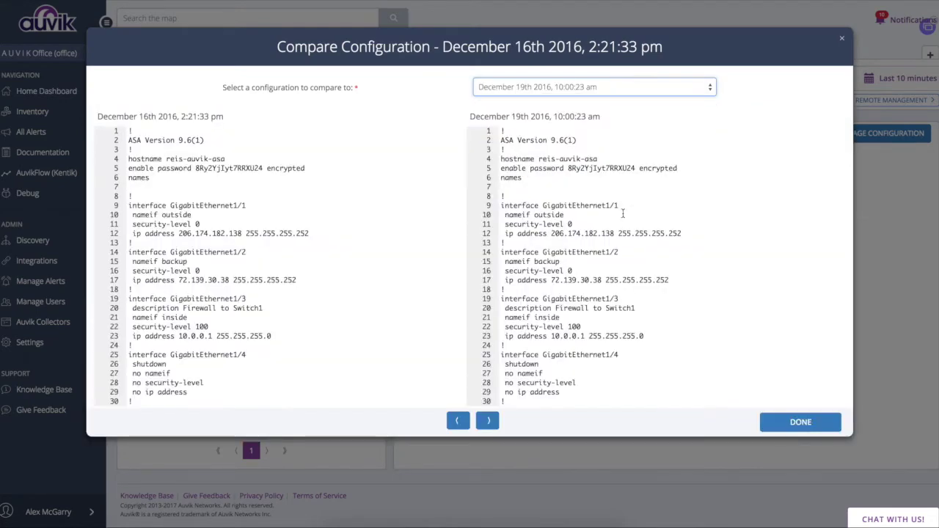
scroll(623, 214, down, 5)
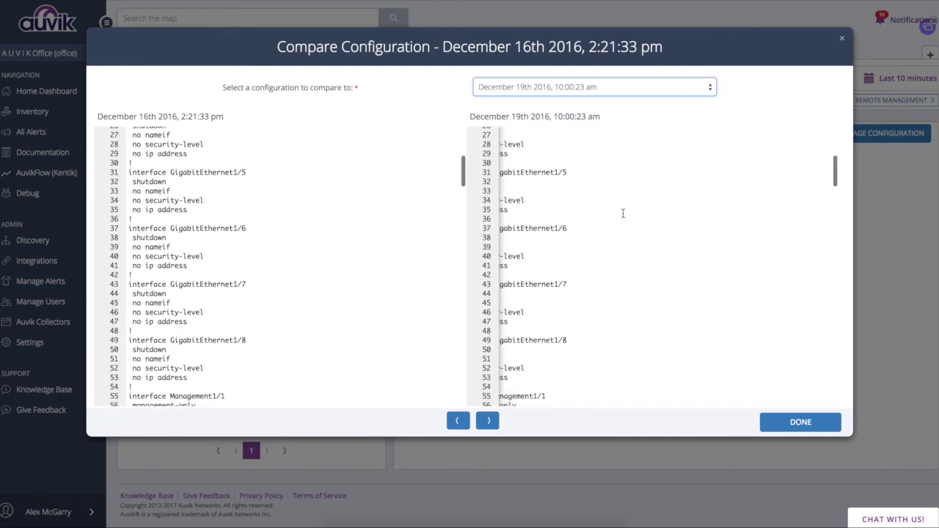
scroll(623, 214, up, 3)
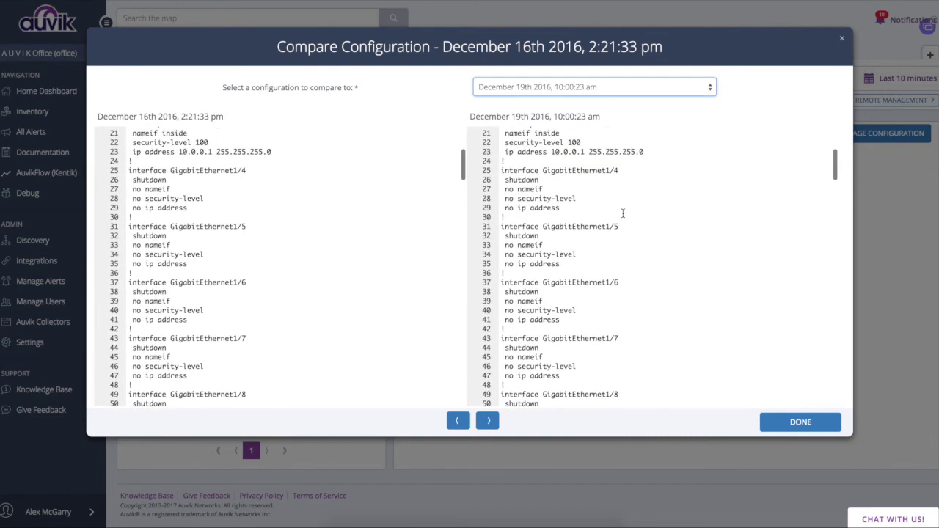
scroll(623, 214, down, 5)
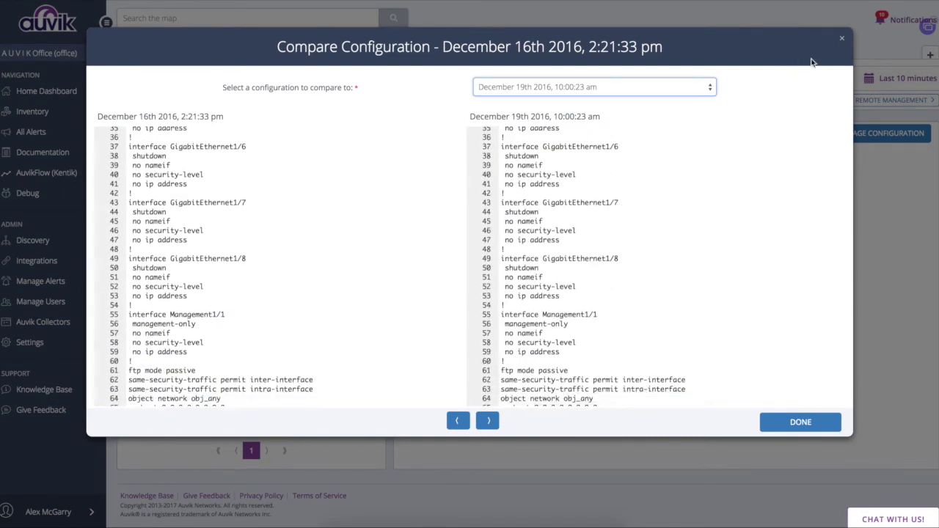
click(842, 40)
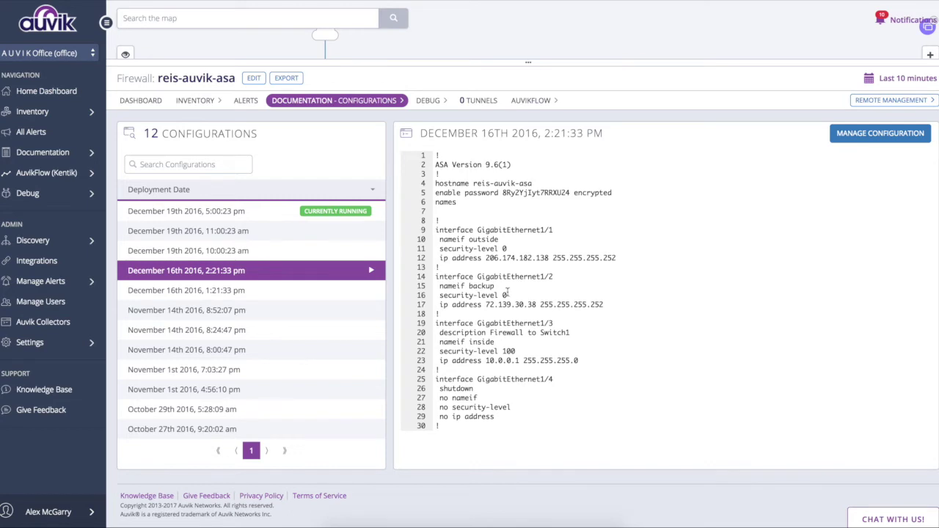
scroll(507, 293, down, 3)
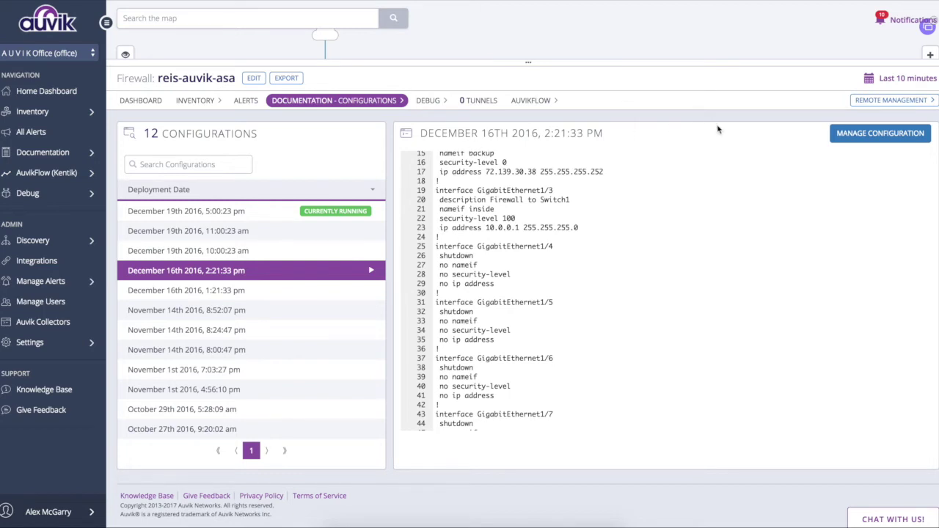
click(881, 101)
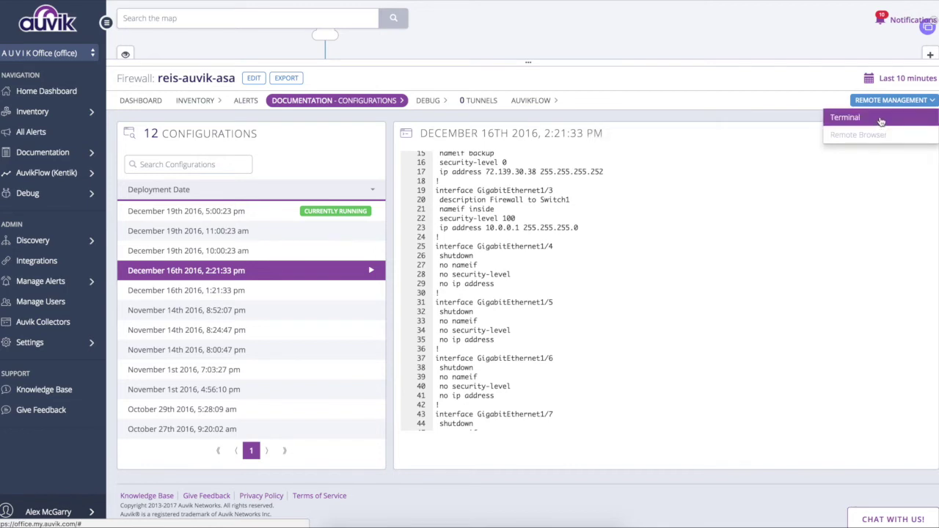
mouse_move(887, 135)
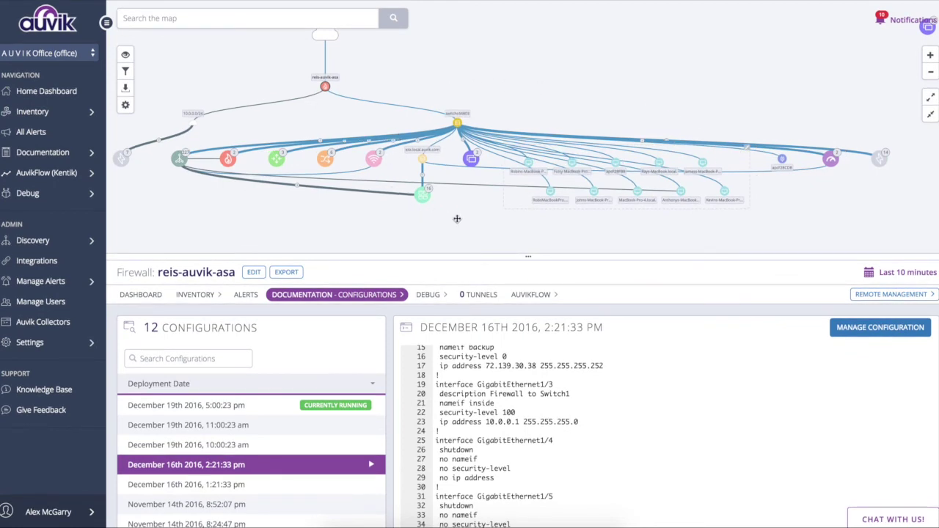
- Return to the firewall dashboard, then open Manage Alerts and scroll the alert definitions
click(127, 301)
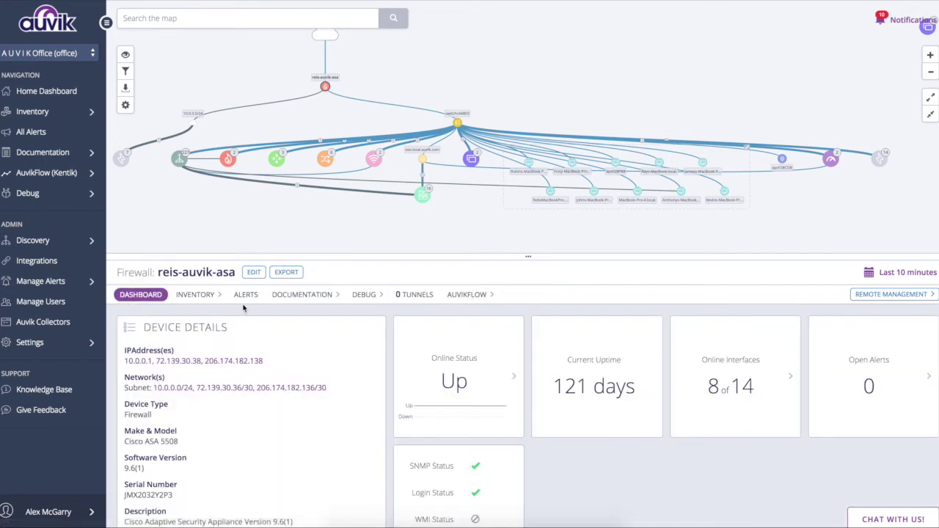
mouse_move(301, 296)
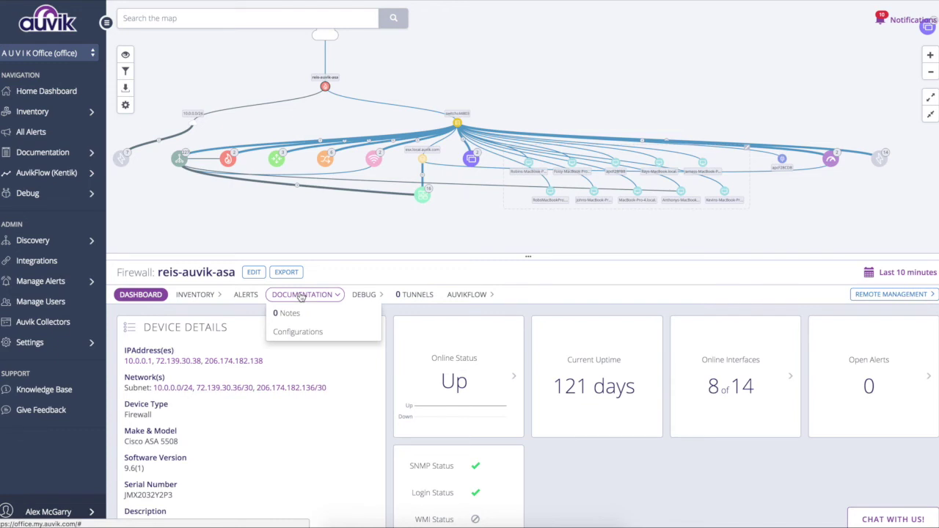
mouse_move(891, 299)
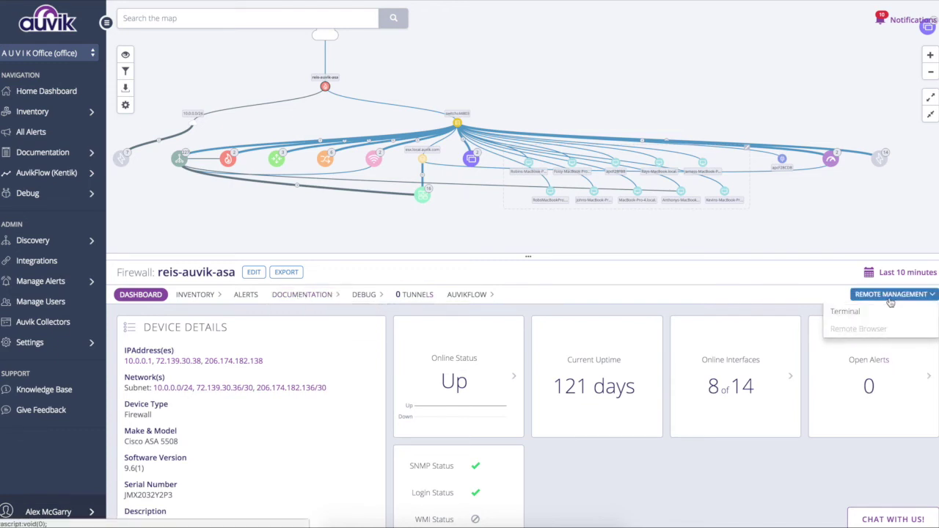
click(40, 282)
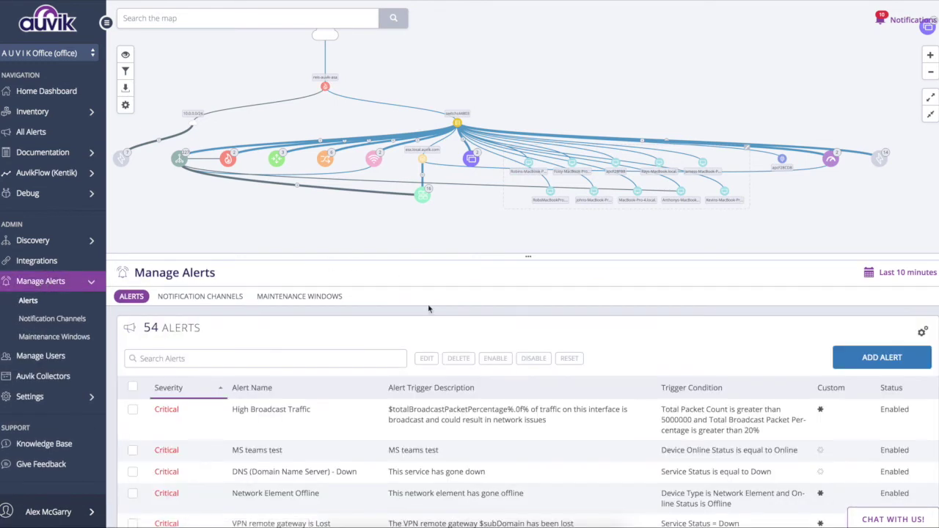
scroll(429, 309, down, 1)
scroll(430, 308, down, 5)
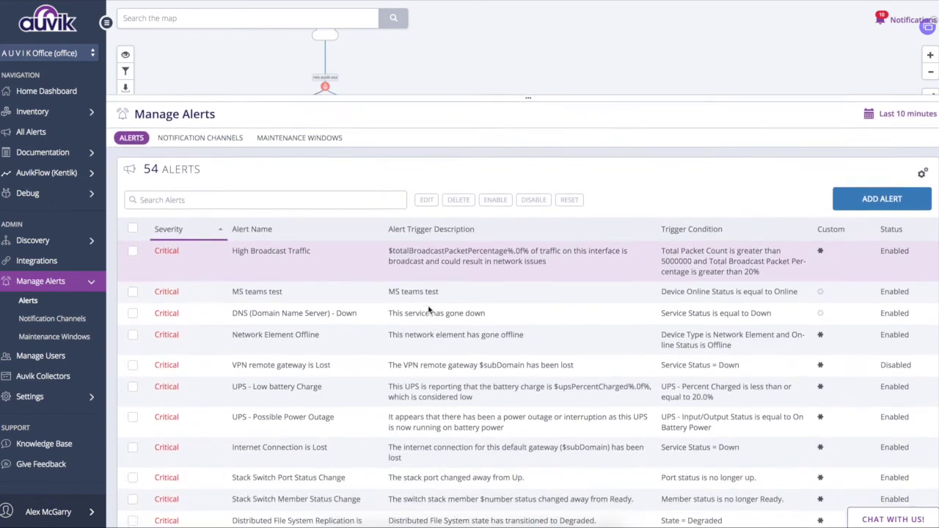
scroll(429, 309, down, 3)
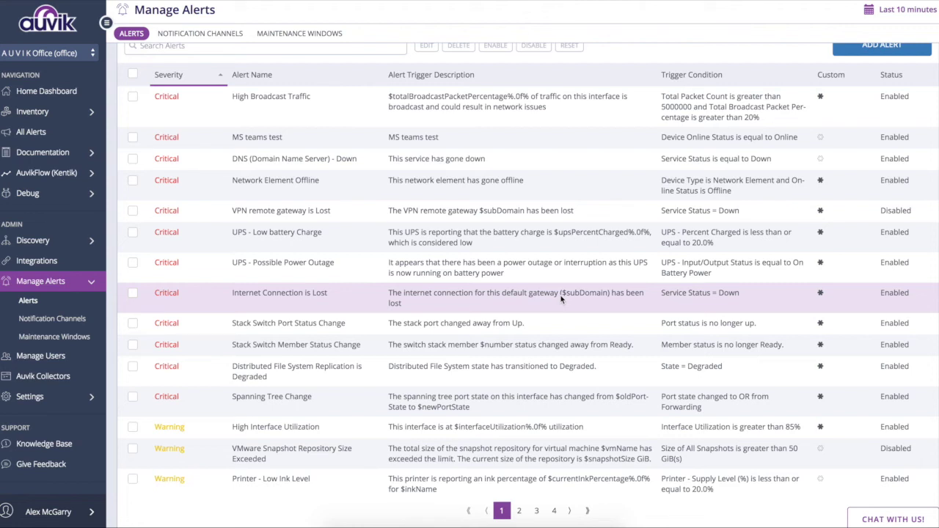
- View the notification channels, then switch to the Sample Managed Service Provider account
click(233, 41)
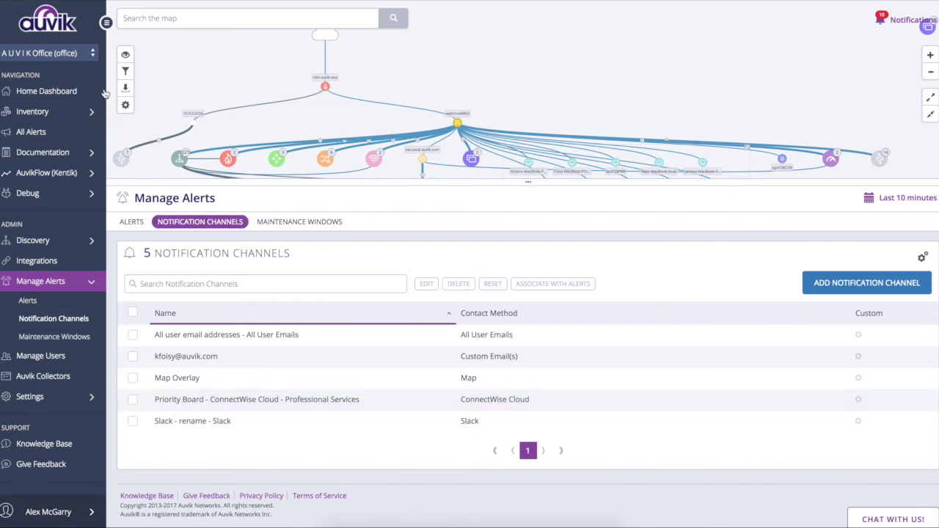
click(85, 53)
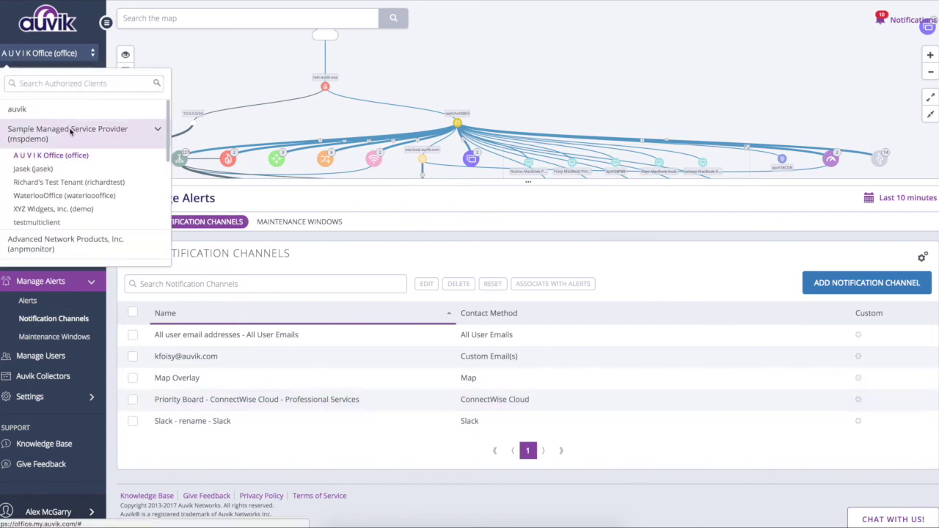
click(71, 131)
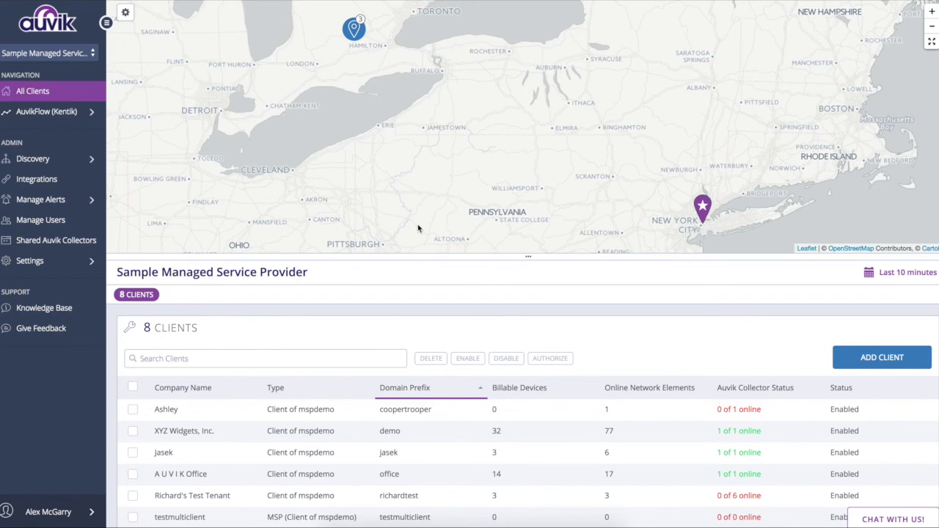
- Open Manage Users, select the second user, and bring up their client authorizations
click(72, 222)
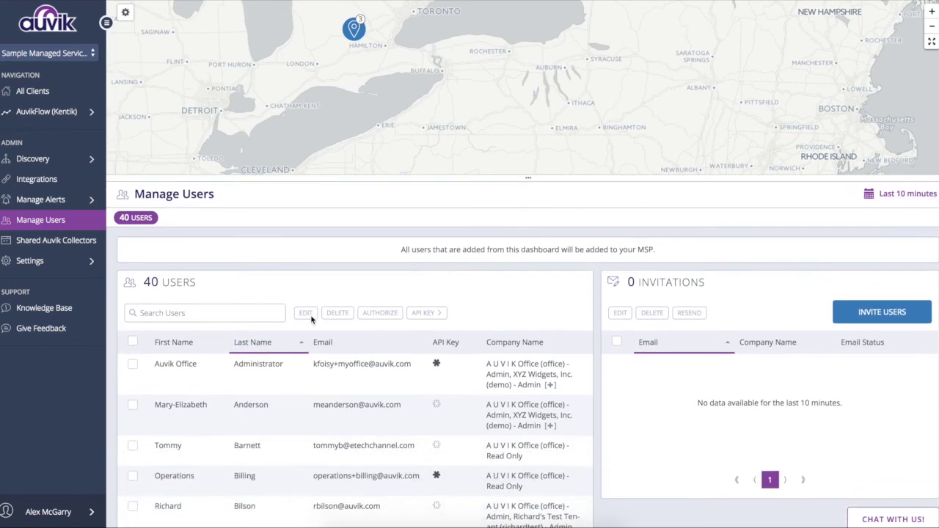
click(132, 404)
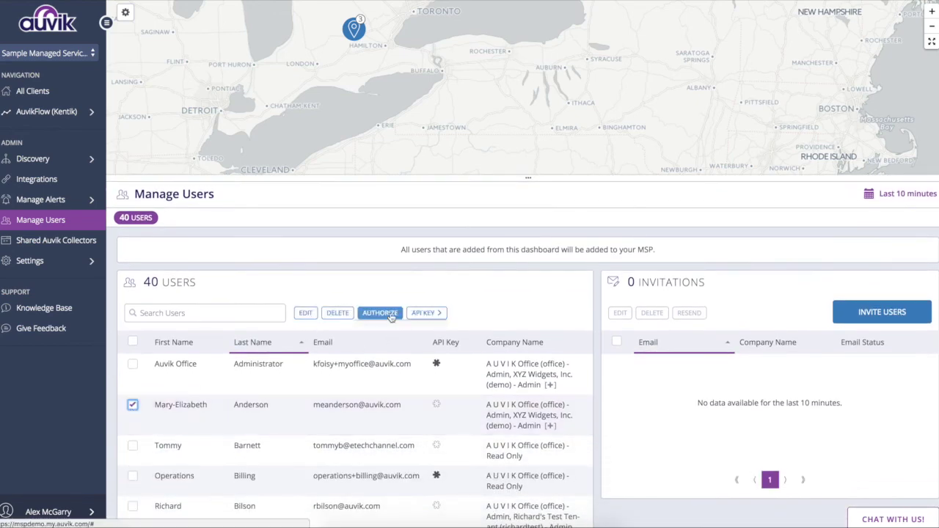
click(380, 313)
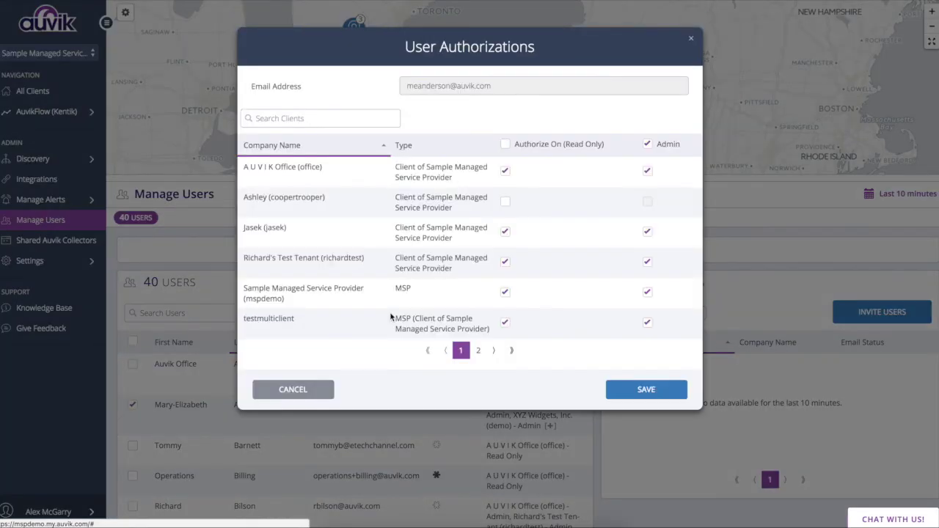
- Grant read-only on all clients, clear it for five others, and revoke A U V I K Office admin
click(505, 145)
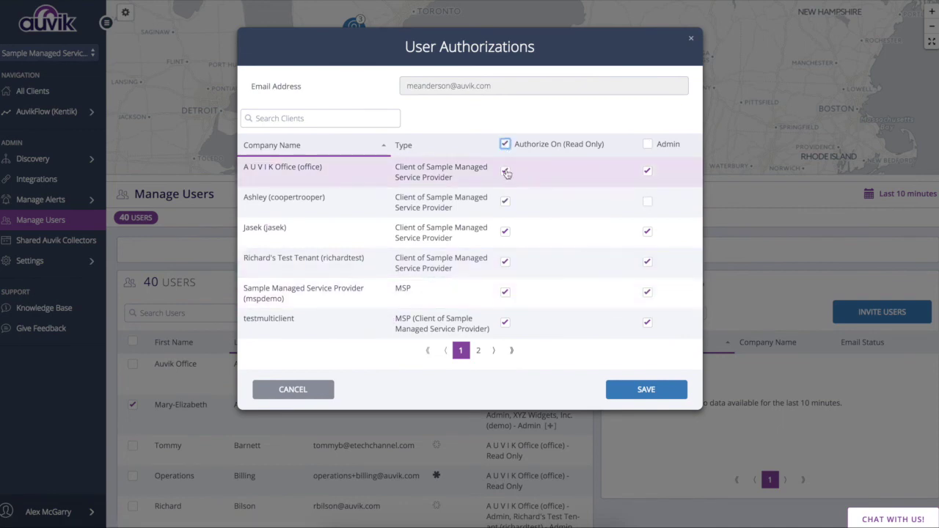
click(504, 202)
click(504, 233)
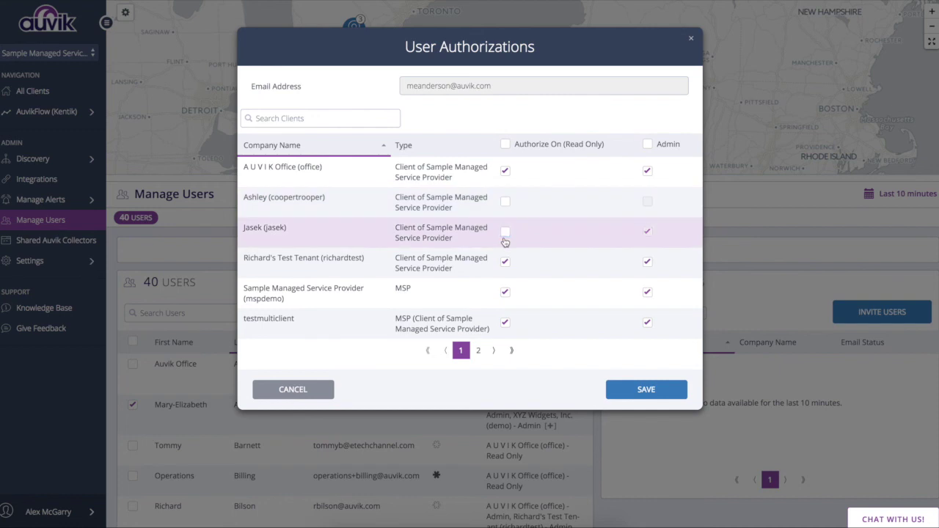
click(505, 263)
click(505, 292)
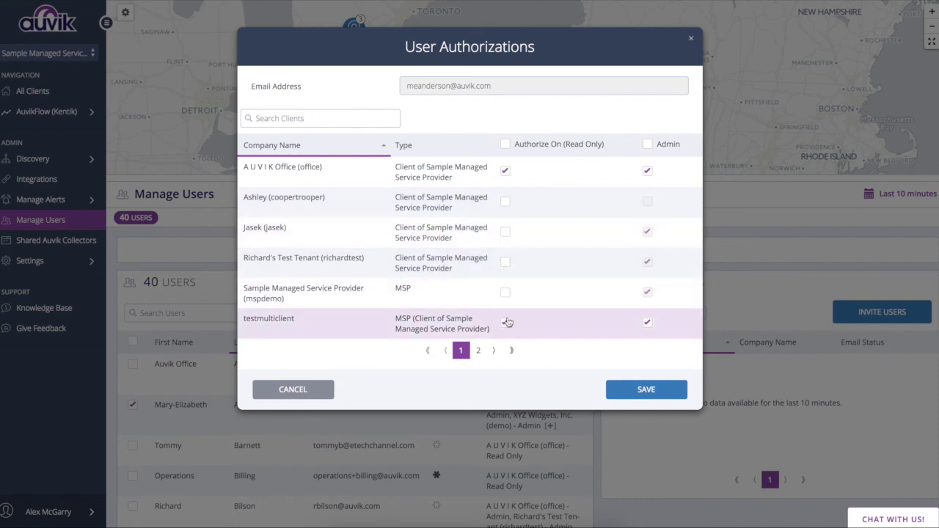
click(504, 323)
click(648, 173)
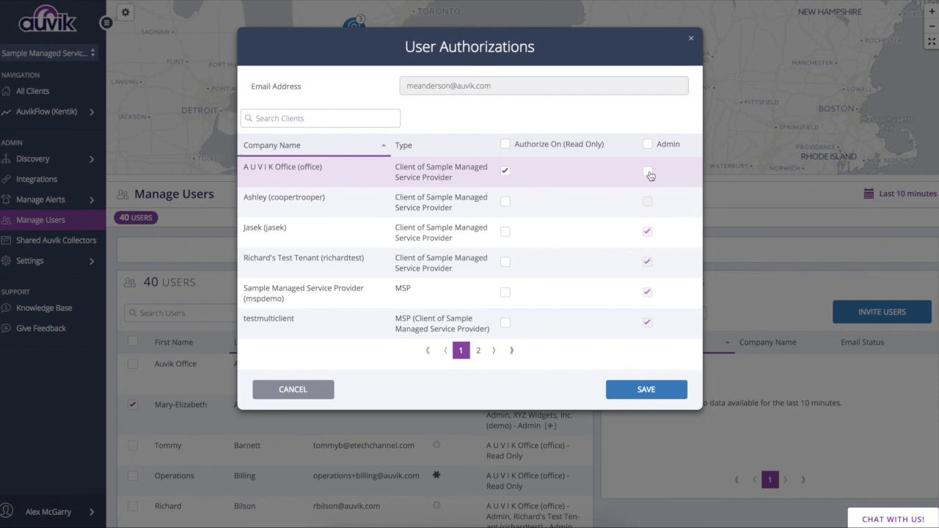
- Discard the authorization changes and open company Settings down to the theme colours like #3076bb
click(294, 389)
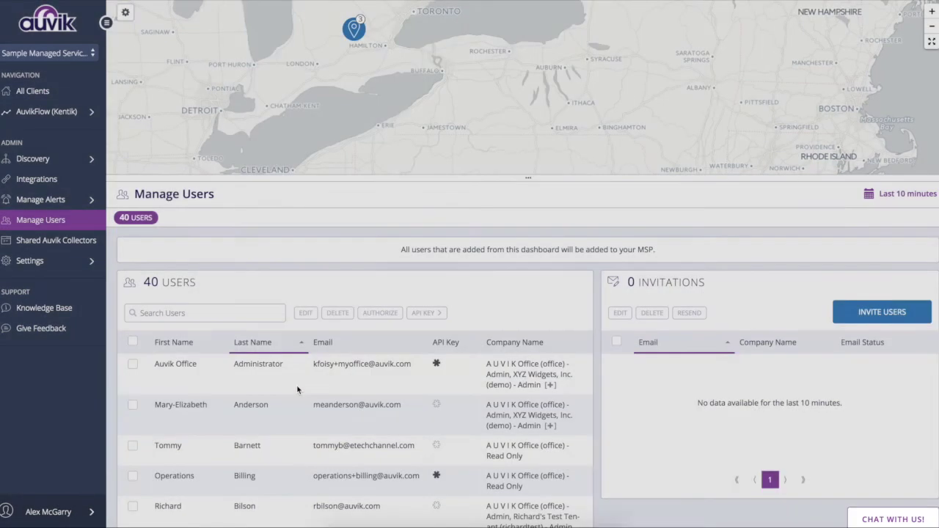
click(56, 24)
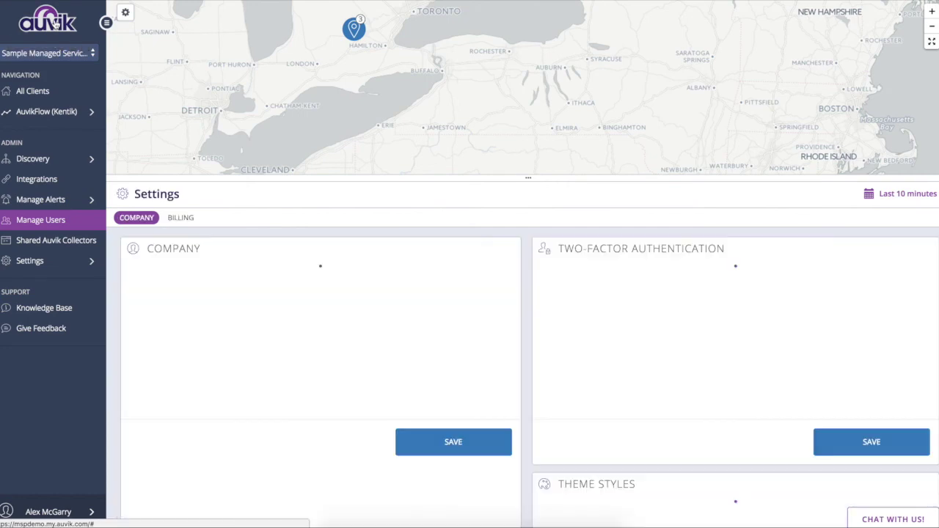
scroll(699, 361, down, 5)
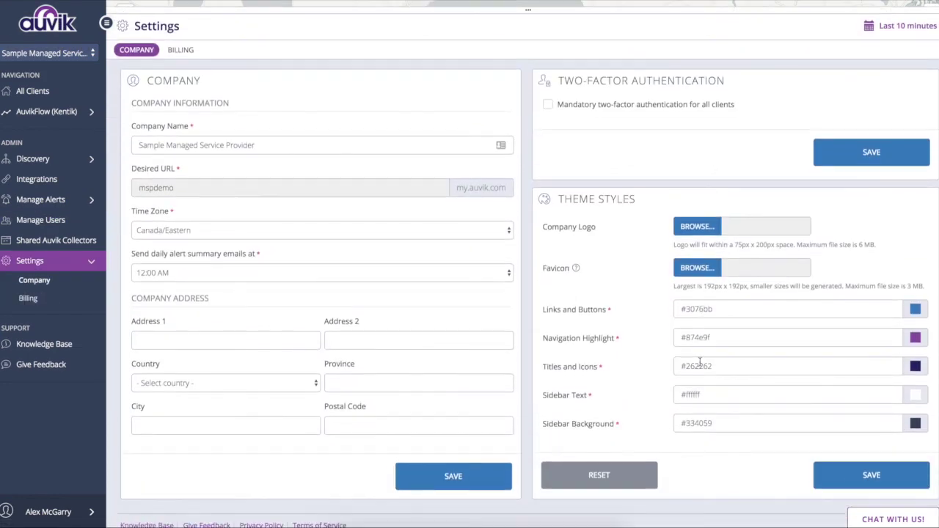
scroll(699, 361, down, 1)
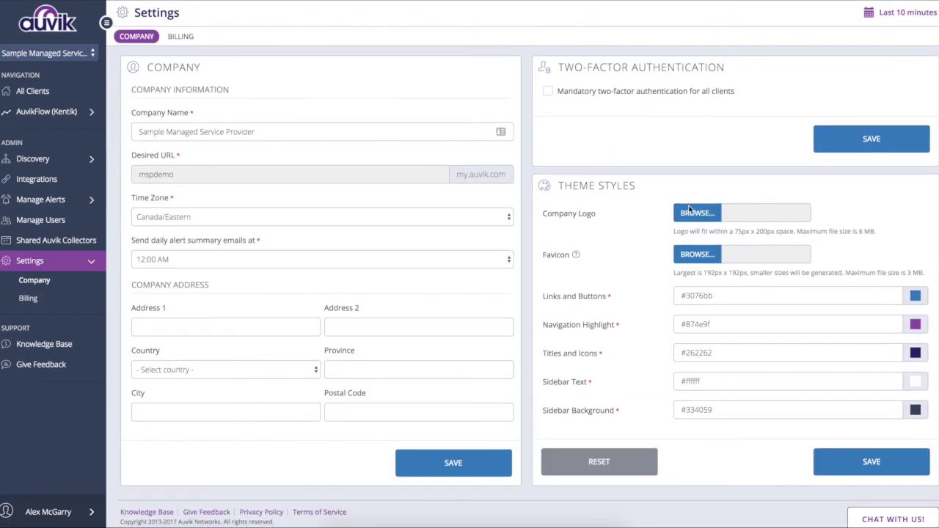